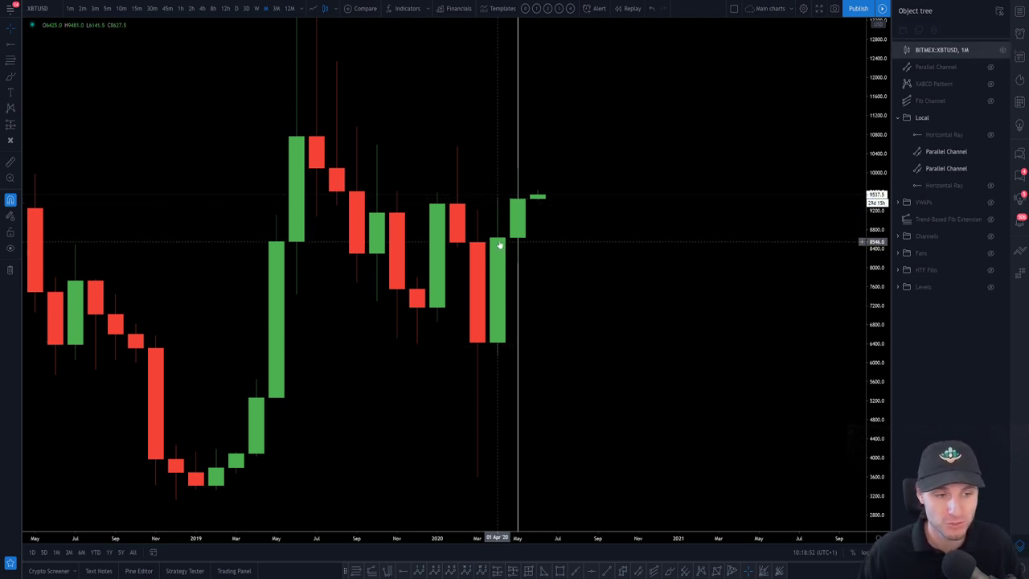
- Clear the drawing selection and switch the XBTUSD chart from monthly to 1W candles
left_click(515, 243)
left_click(519, 209)
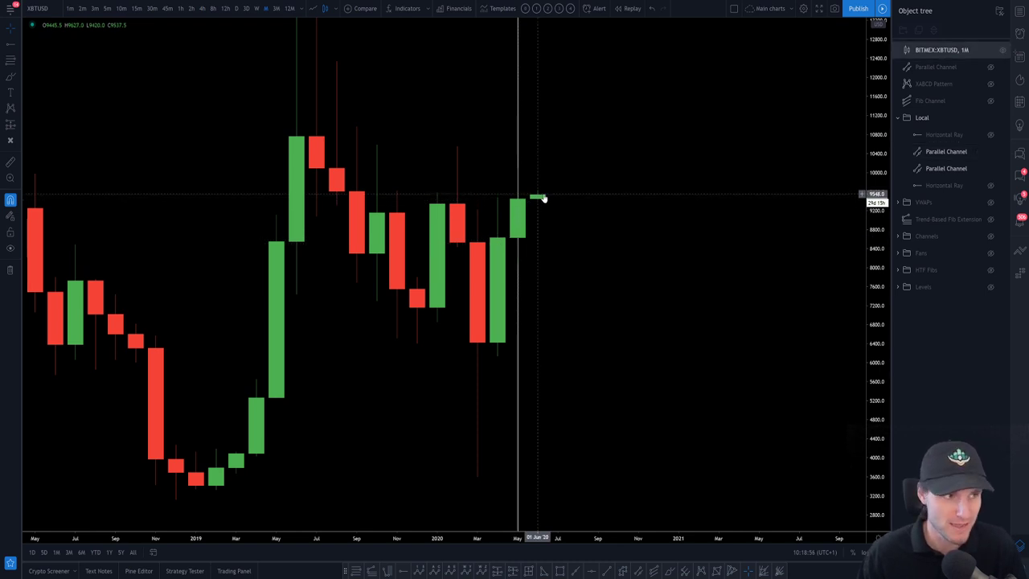
left_click(618, 200)
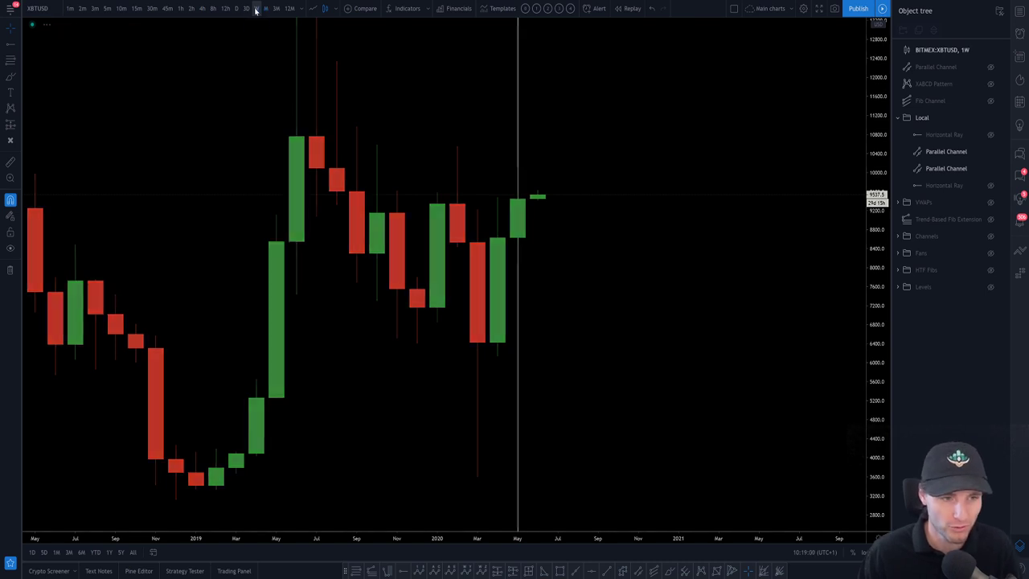
left_click(256, 9)
- Check the weekly candles against the 8,600–10,000 levels, then switch the chart to 4h candles
left_click_drag(718, 366, 698, 328)
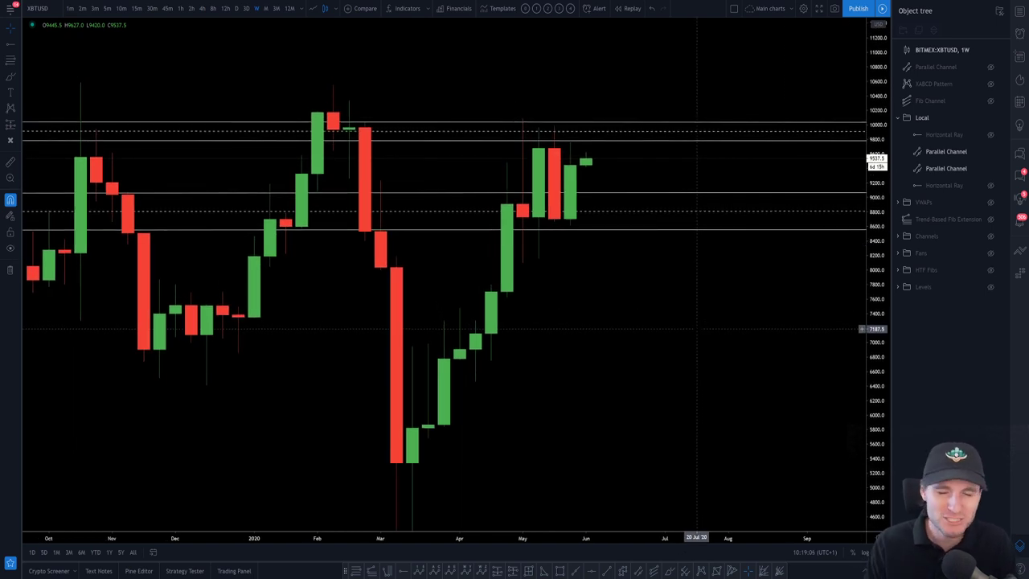
left_click(533, 232)
left_click(567, 213)
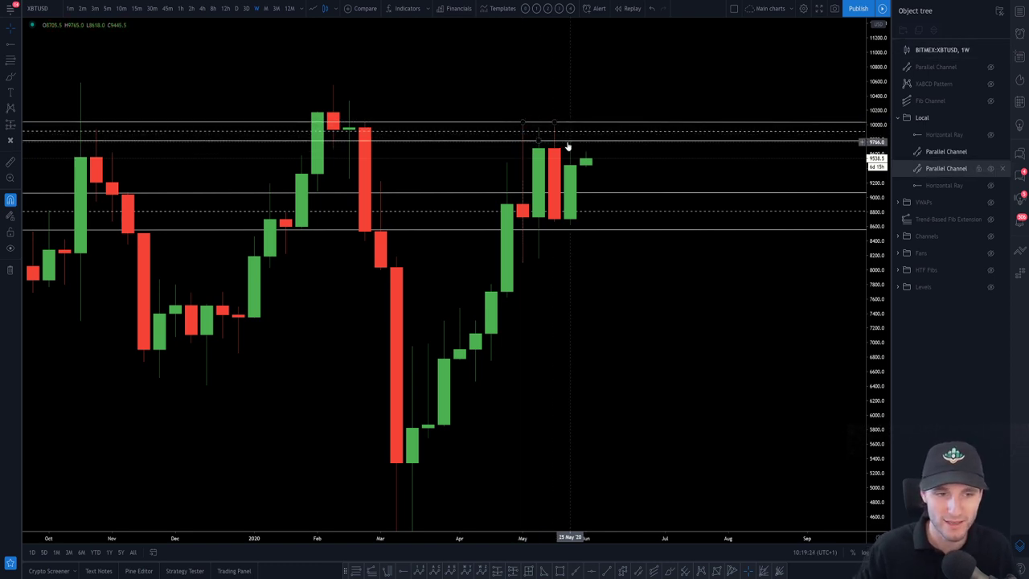
left_click(201, 8)
- Bring the latest 4h candles into view, sketching and undoing freehand marks at the May highs and 8800
scroll(752, 399, "down", 5)
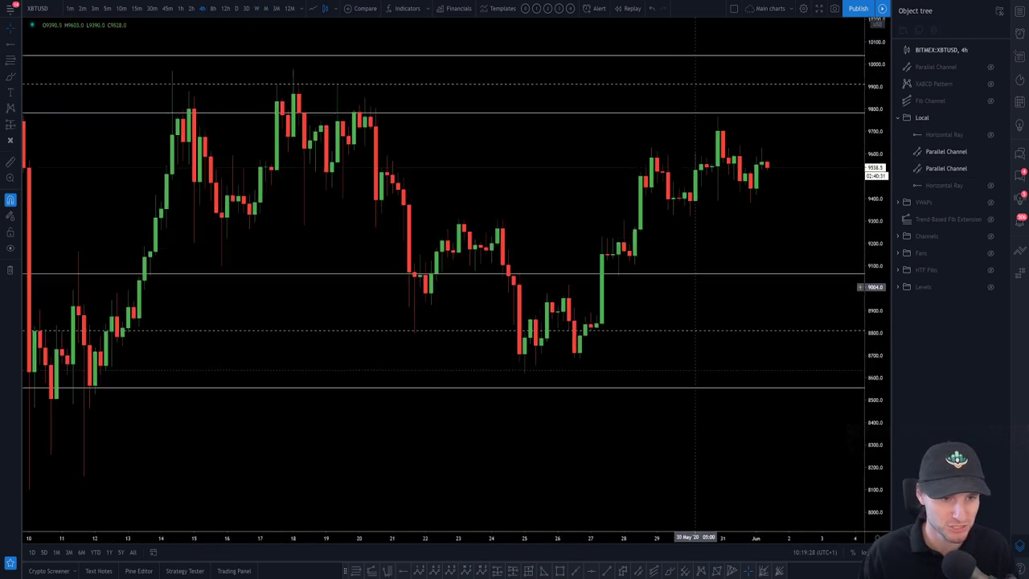
left_click_drag(749, 404, 483, 393)
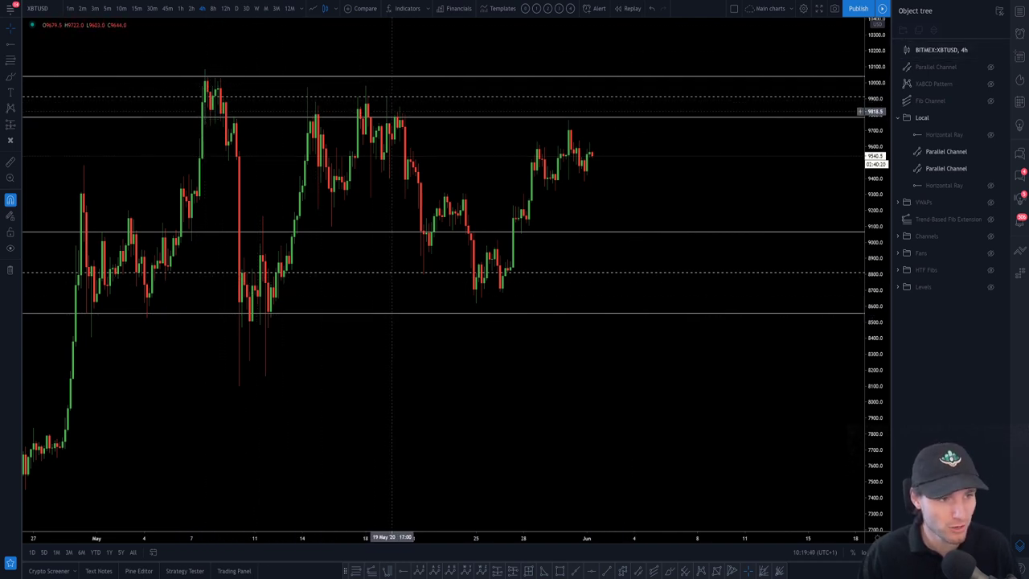
mouse_move(175, 101)
left_mouse_down()
mouse_move(381, 76)
mouse_move(568, 97)
mouse_move(217, 115)
mouse_move(179, 102)
mouse_move(360, 71)
mouse_move(426, 83)
left_mouse_up()
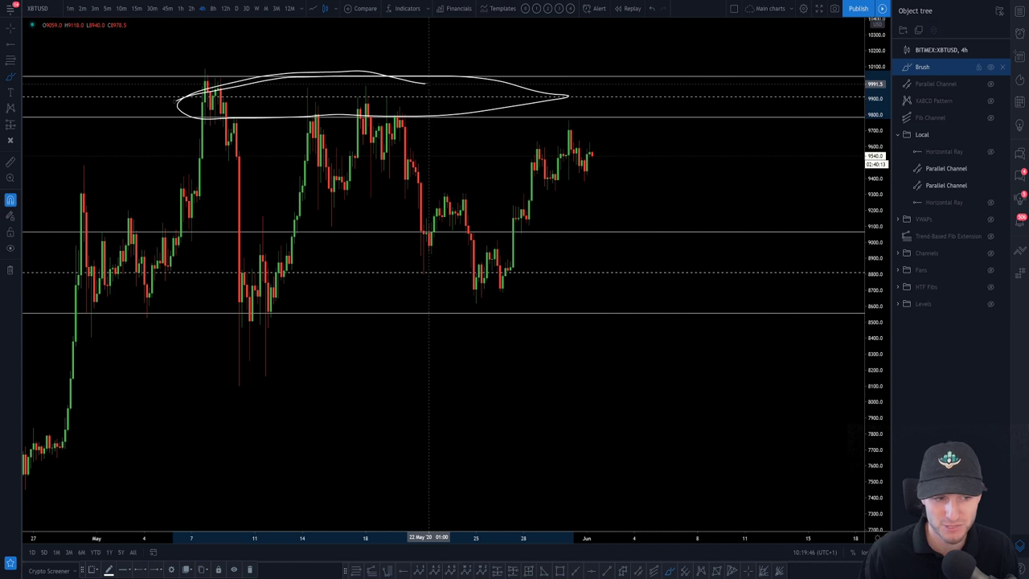
key("ctrl+z")
mouse_move(60, 286)
left_mouse_down()
mouse_move(506, 260)
mouse_move(415, 320)
mouse_move(62, 291)
left_mouse_up()
key("ctrl+z")
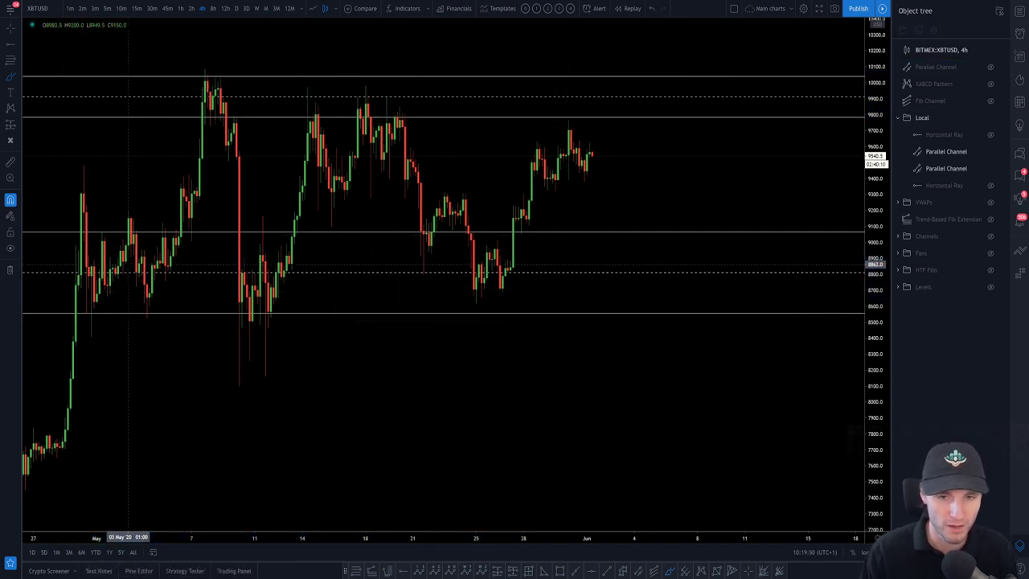
- Unhide the Weekly level 8705.5 and Monthly Level 9276.0 rays and stretch the price scale
left_click(990, 136)
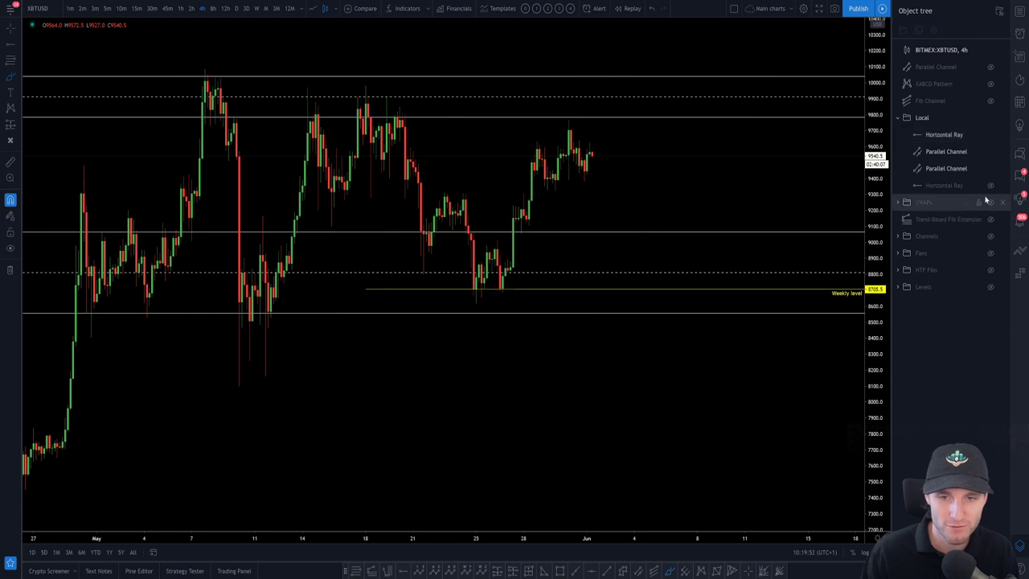
left_click(990, 185)
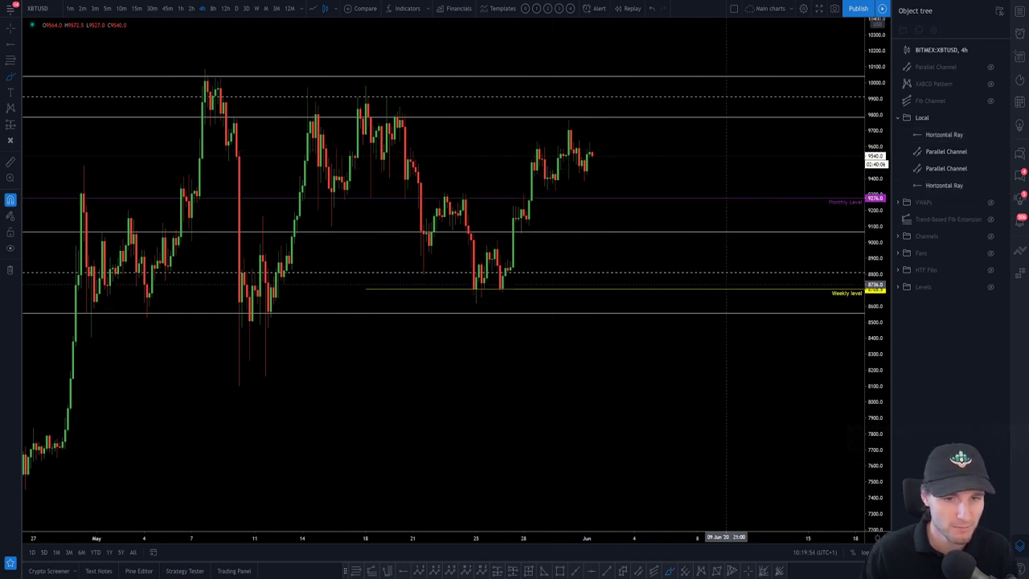
mouse_move(871, 375)
left_mouse_down()
mouse_move(871, 304)
mouse_move(851, 376)
left_mouse_up()
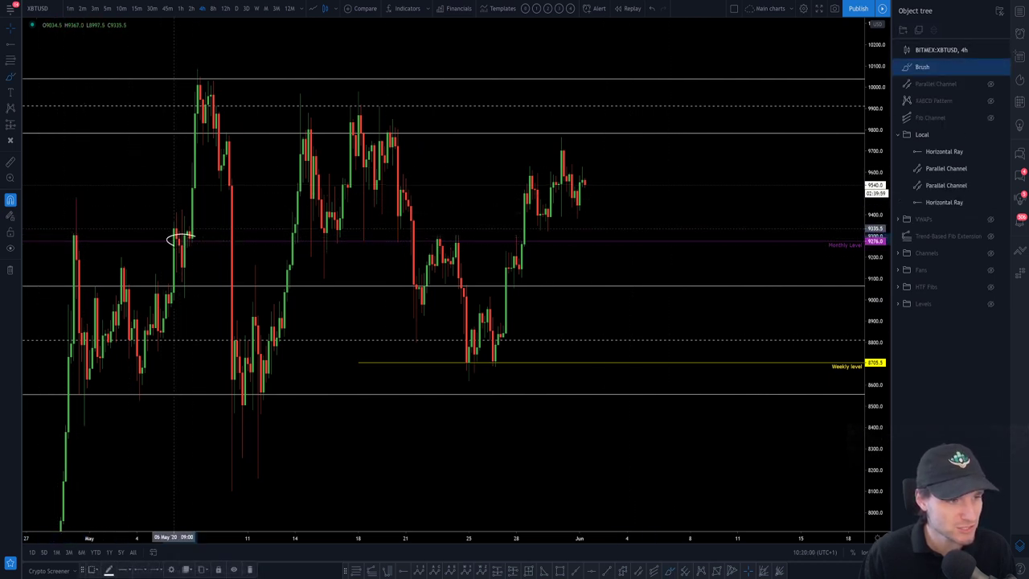
- Remove the temporary loops near 9300 and raise the Monthly Level ray from 9276.0 to about 9345
mouse_move(350, 236)
left_mouse_down()
mouse_move(301, 236)
mouse_move(384, 249)
mouse_move(434, 237)
mouse_move(518, 241)
mouse_move(414, 238)
left_mouse_up()
key("Delete")
key("Delete")
mouse_move(574, 223)
left_mouse_down()
mouse_move(553, 225)
mouse_move(631, 228)
left_mouse_up()
key("Delete")
left_click(630, 241)
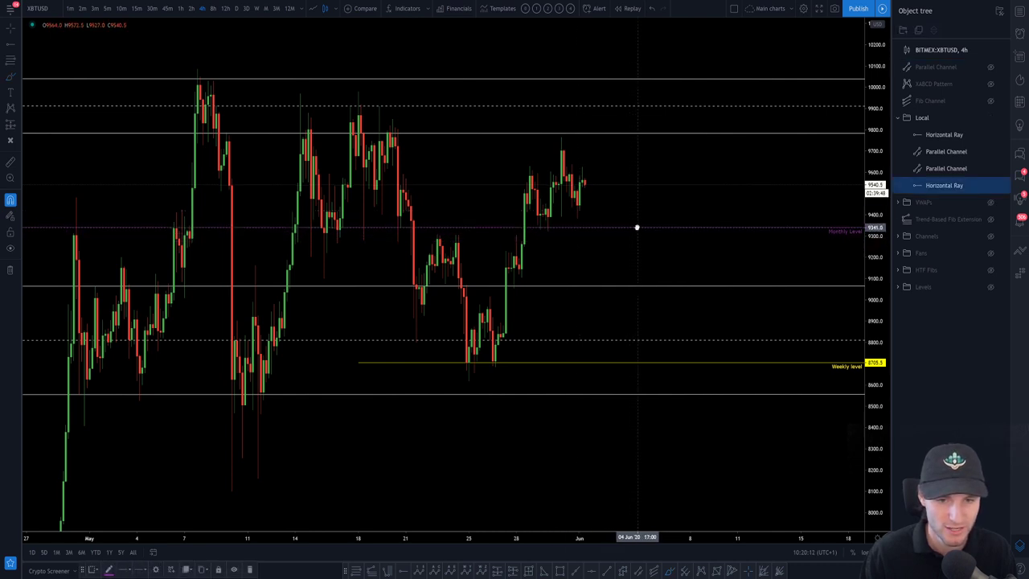
left_click(629, 256)
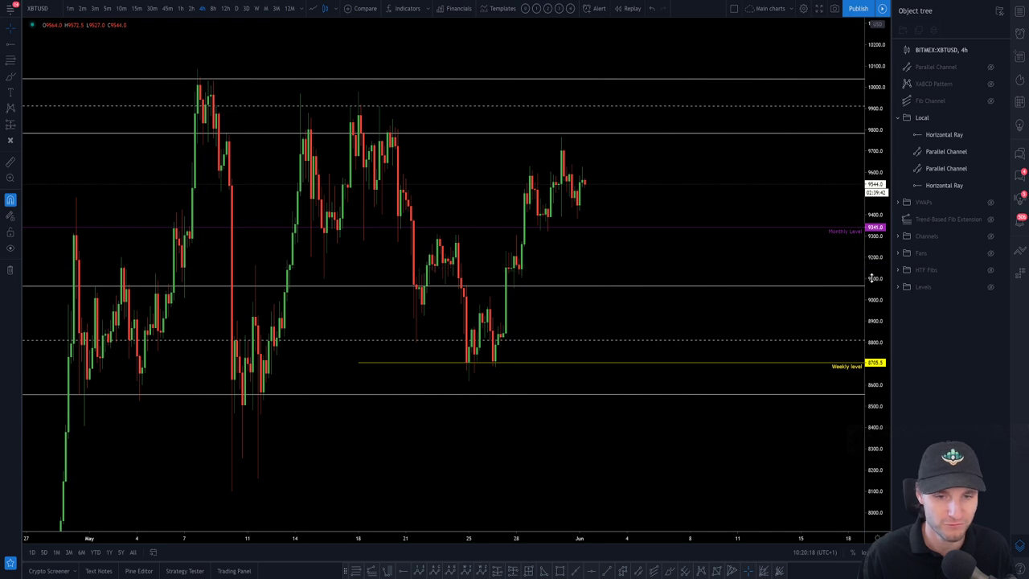
- Nudge the Monthly Level ray to 9341.0 and zoom out to the February–June range
left_click_drag(662, 255, 701, 259)
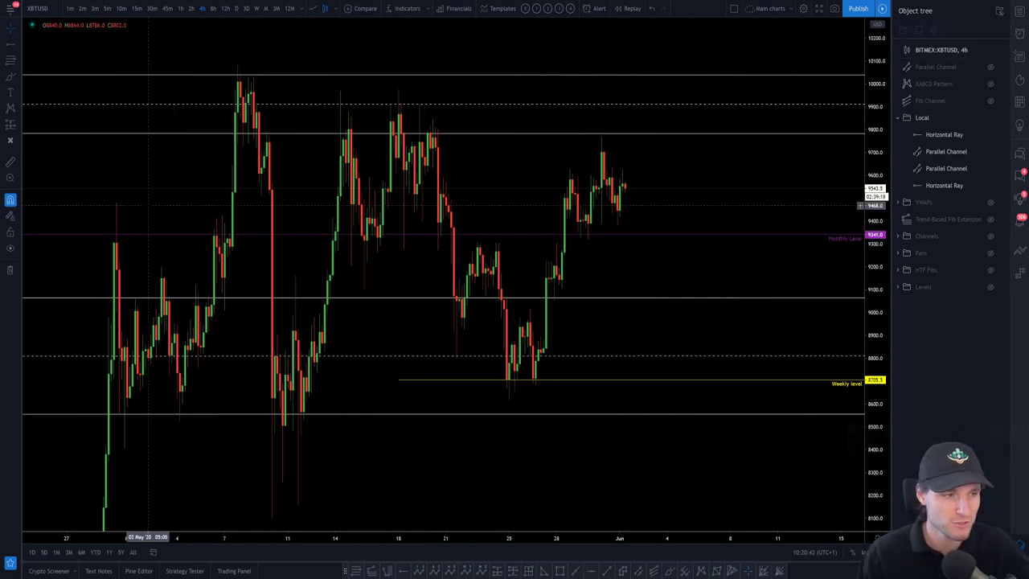
left_click_drag(114, 234, 114, 235)
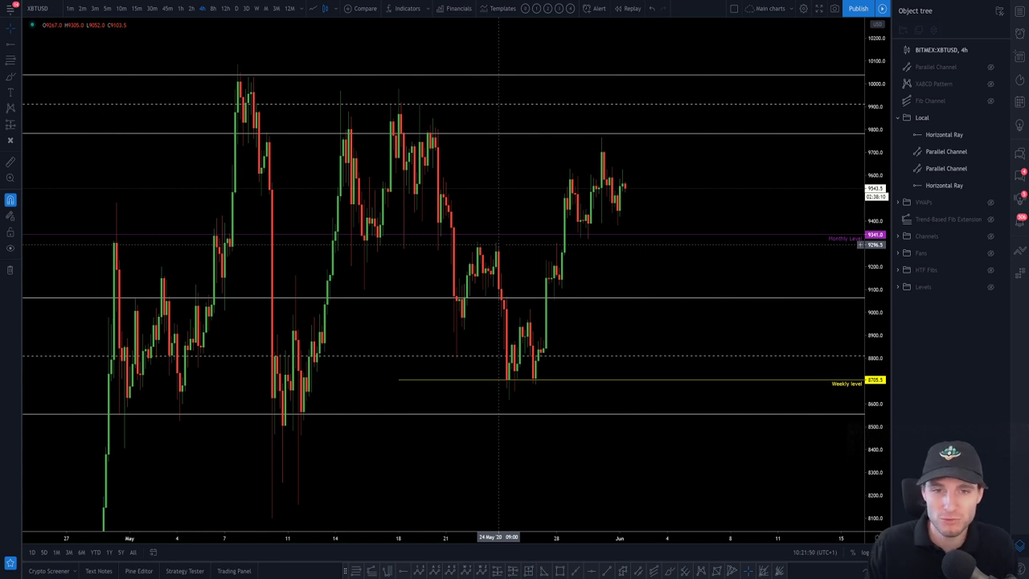
scroll(445, 353, "down", 5)
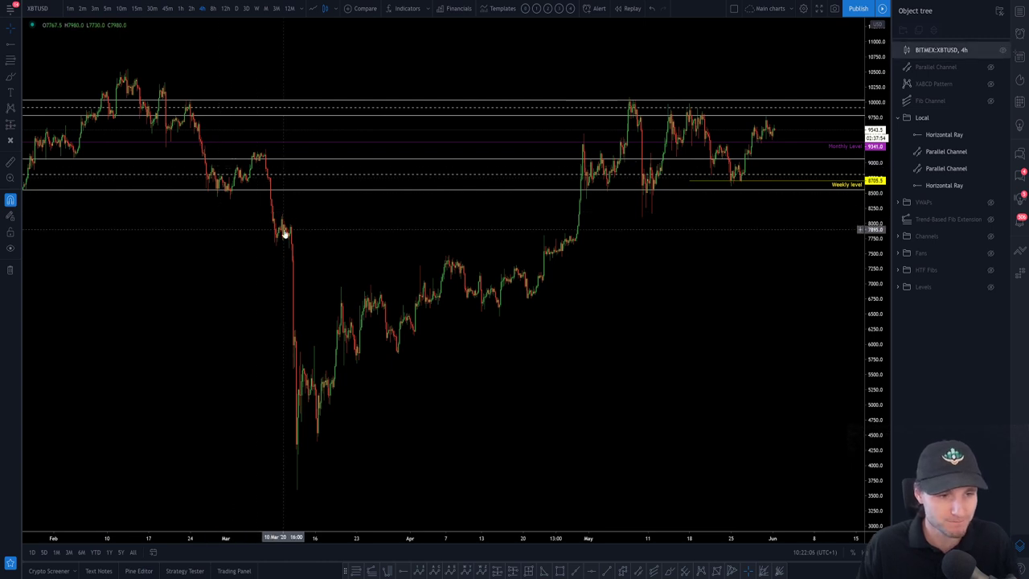
- Zoom back in on the late-May candles holding above the Monthly Level, price near 9541
scroll(760, 153, "up", 3)
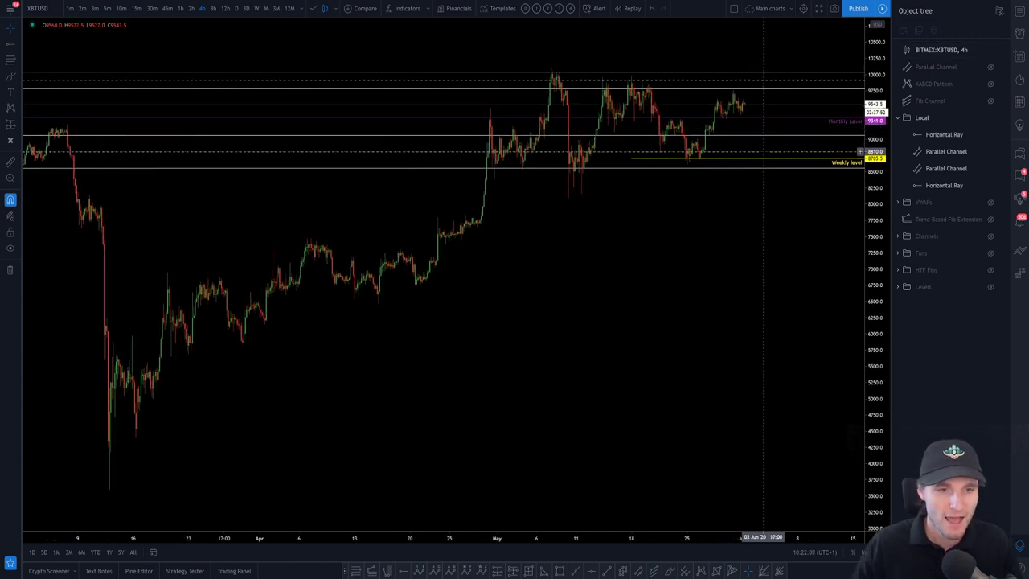
scroll(172, 223, "down", 1)
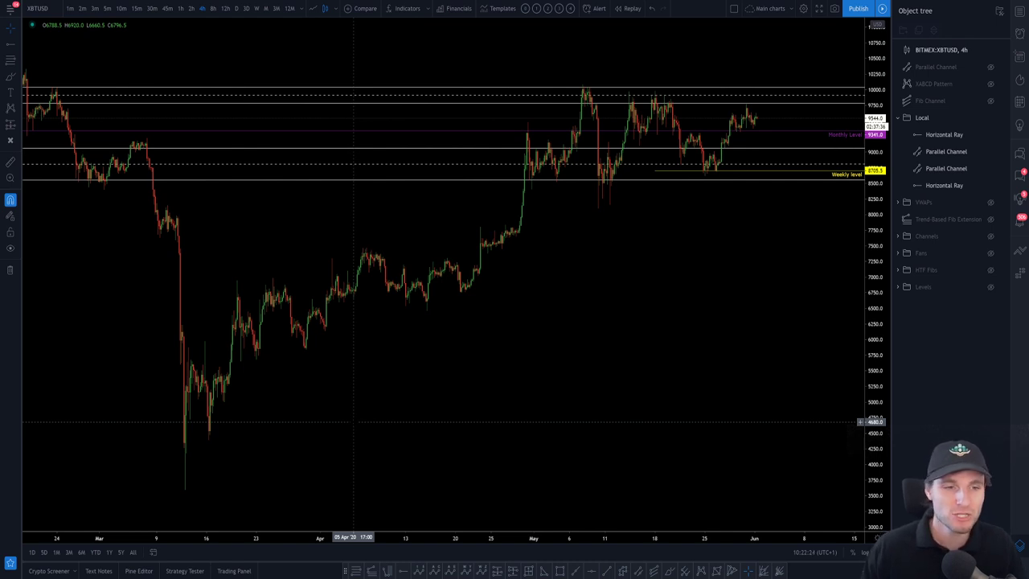
scroll(353, 422, "up", 5)
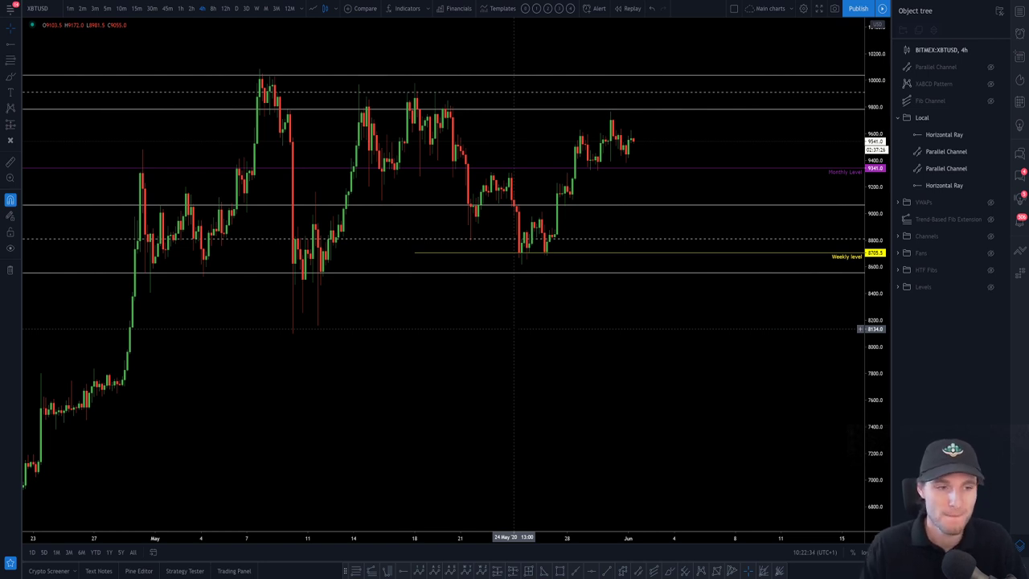
scroll(515, 328, "up", 4)
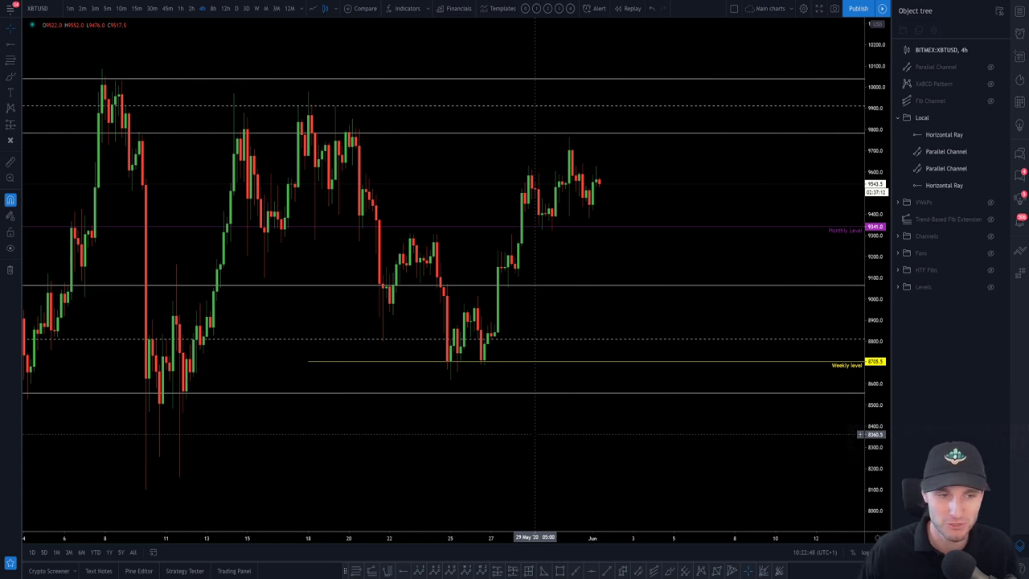
scroll(534, 434, "down", 3)
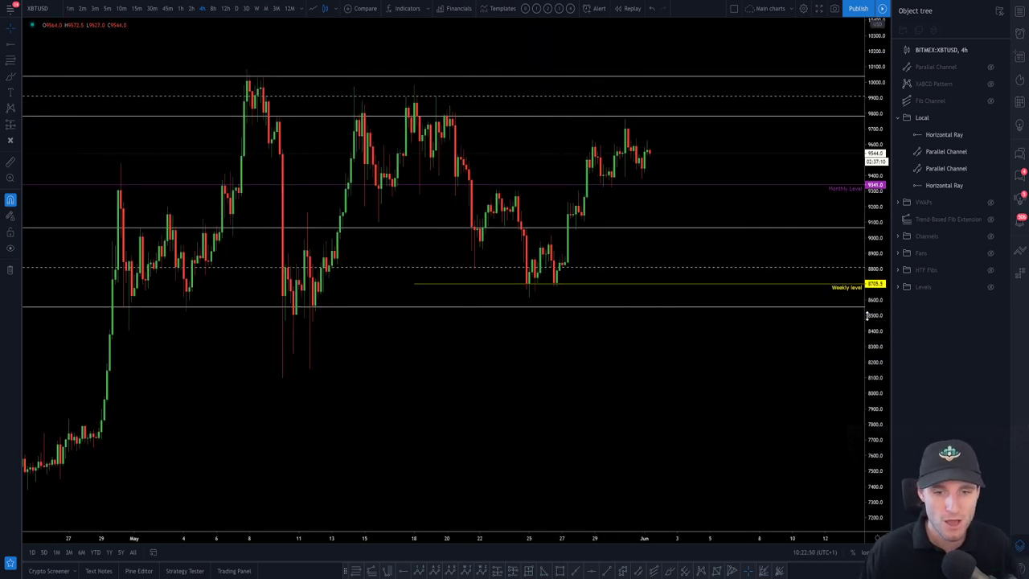
left_click_drag(868, 315, 868, 289)
scroll(738, 459, "up", 1)
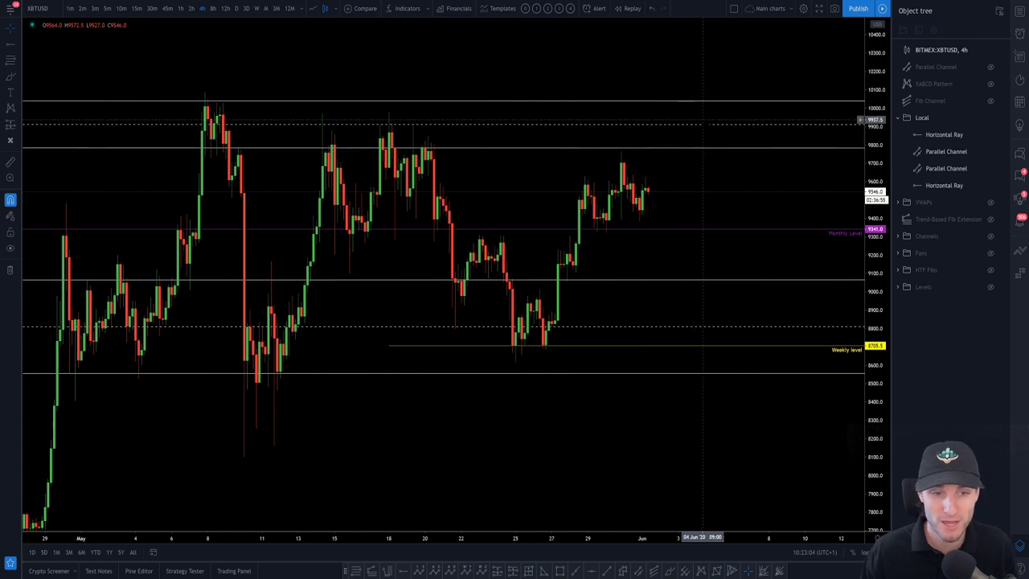
mouse_move(702, 123)
left_mouse_down()
mouse_move(708, 133)
mouse_move(688, 137)
left_mouse_up()
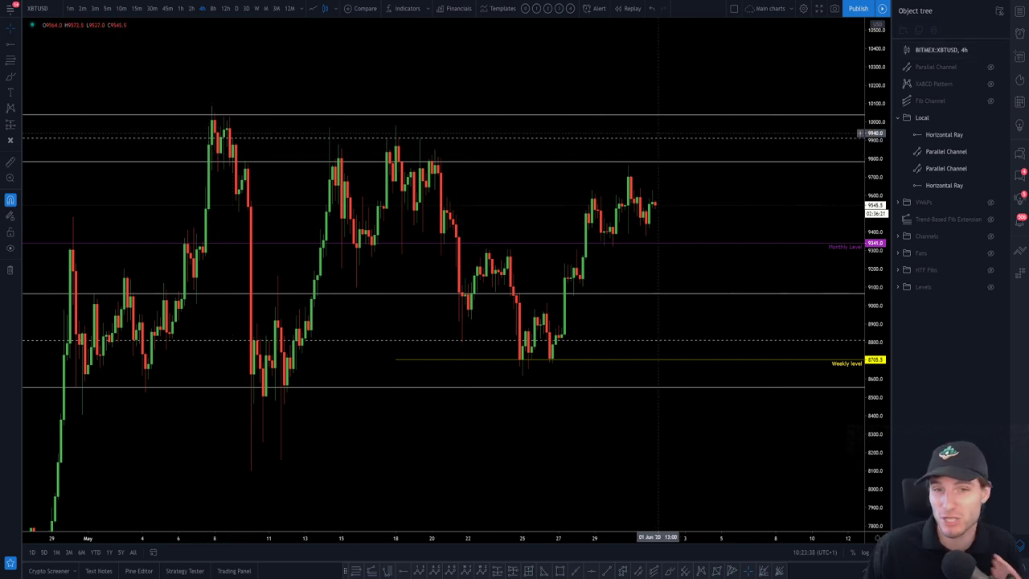
scroll(731, 142, "up", 1)
scroll(707, 184, "left", 2)
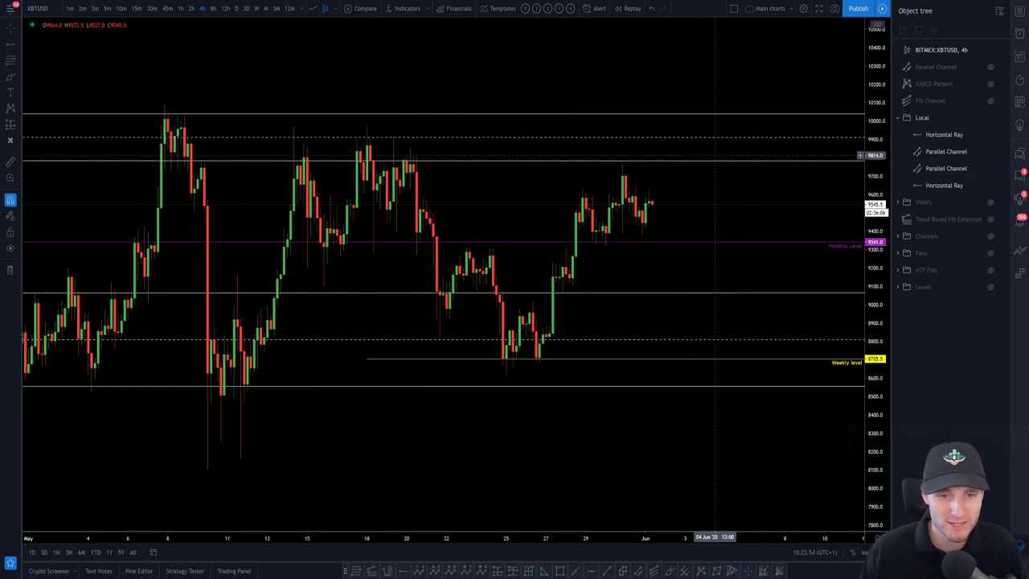
left_click_drag(723, 185, 716, 226)
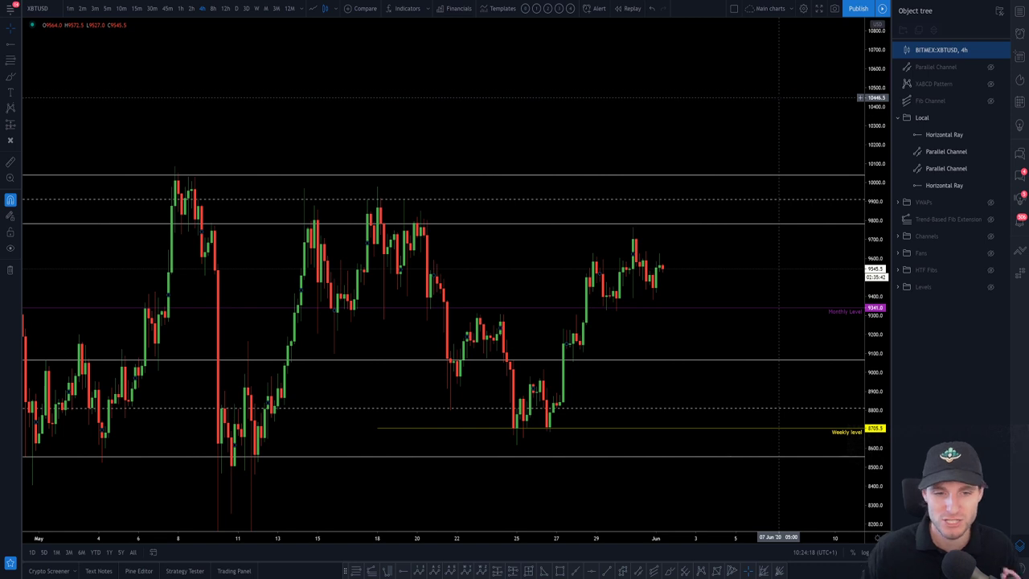
scroll(683, 225, "down", 2)
scroll(677, 344, "down", 2)
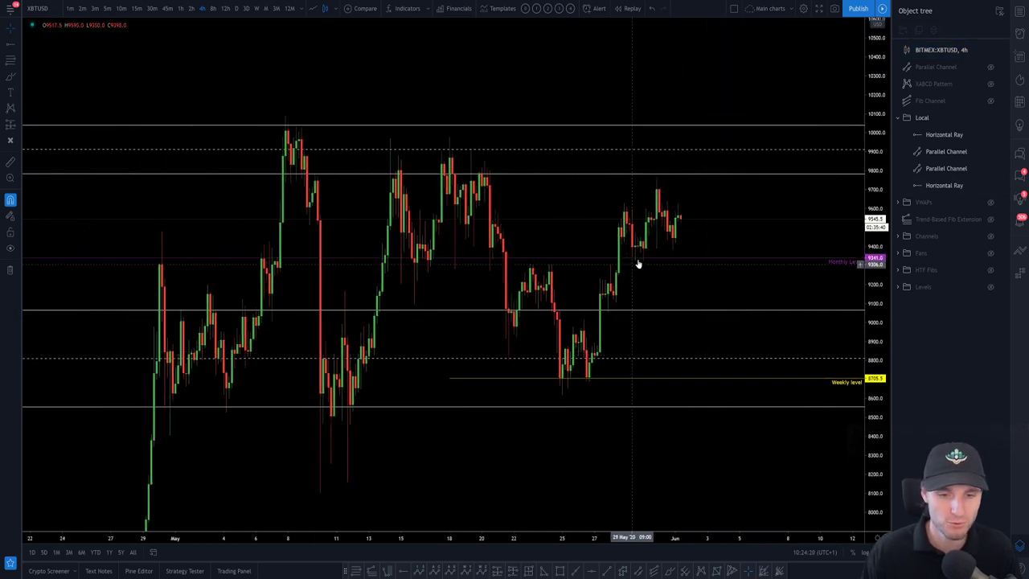